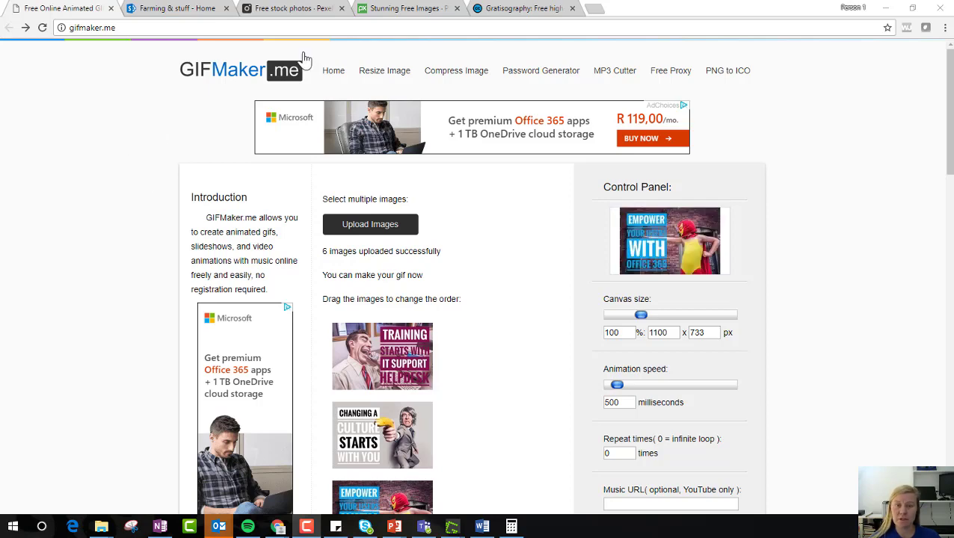
- Scroll through the Pexels photo grid, then switch to the Pixabay free images page
left_click(310, 16)
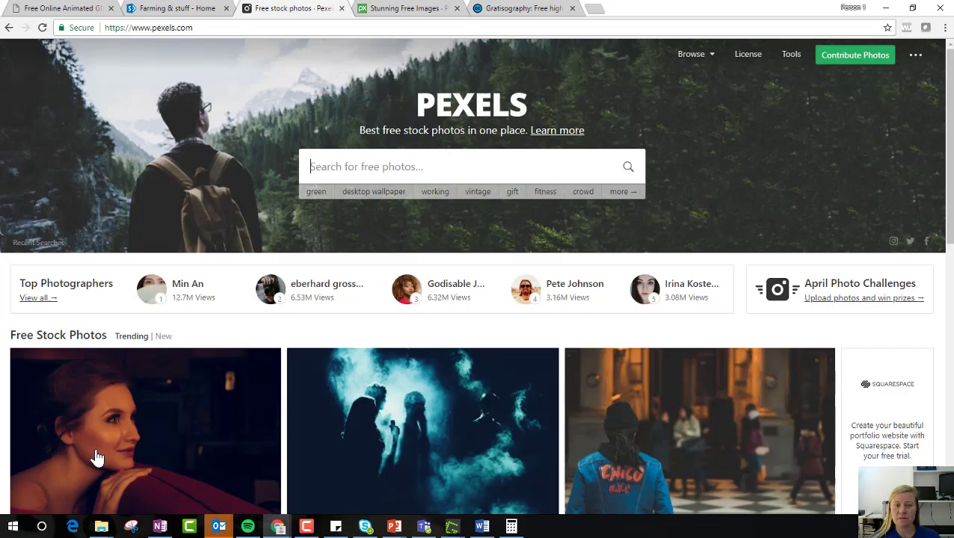
scroll(97, 454, "down", 2)
scroll(105, 454, "down", 2)
scroll(103, 453, "up", 4)
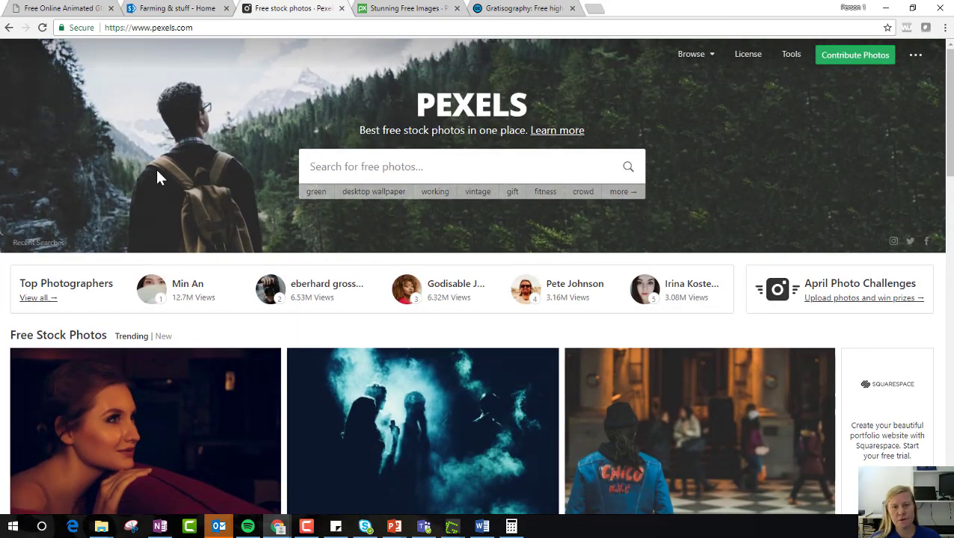
left_click(390, 13)
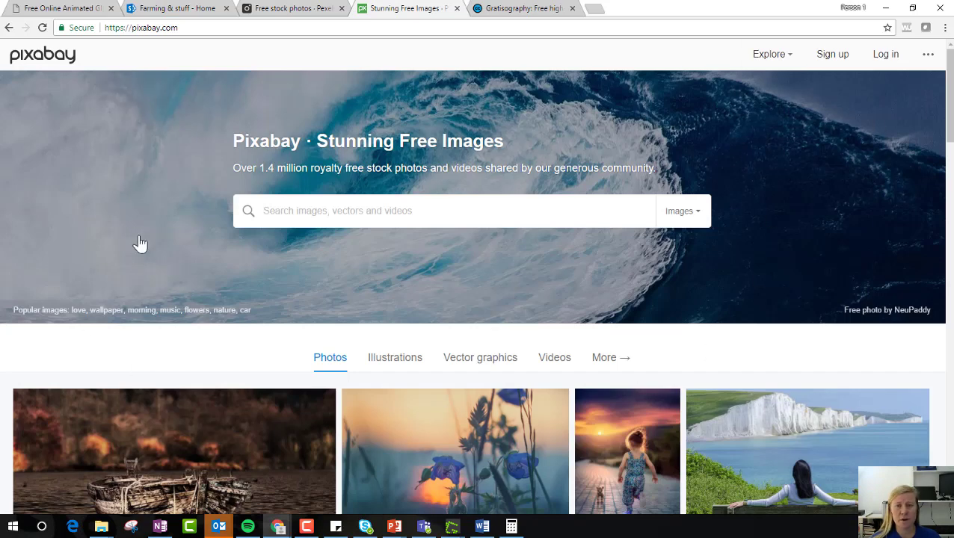
- Scroll down through Gratisography's People photo grid and back to the top
left_click(527, 9)
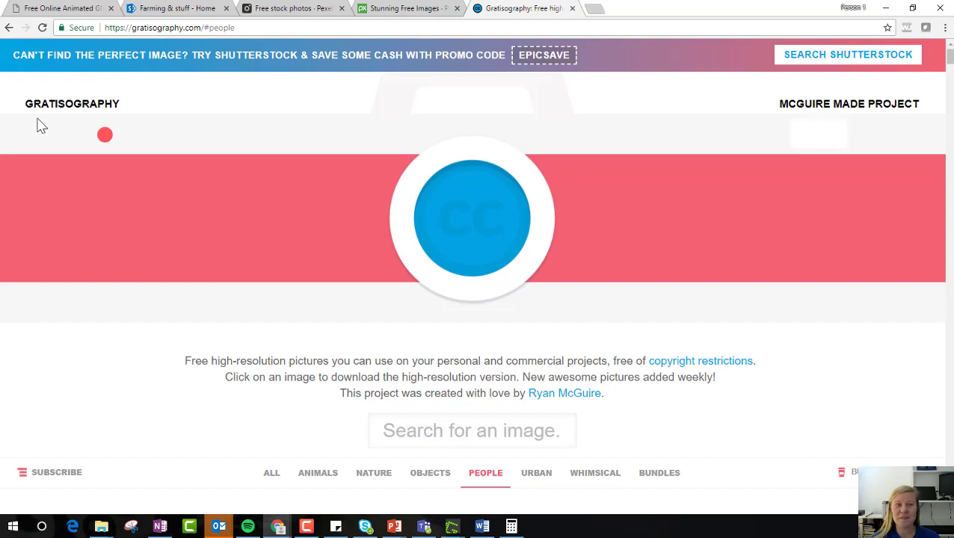
scroll(237, 278, "down", 5)
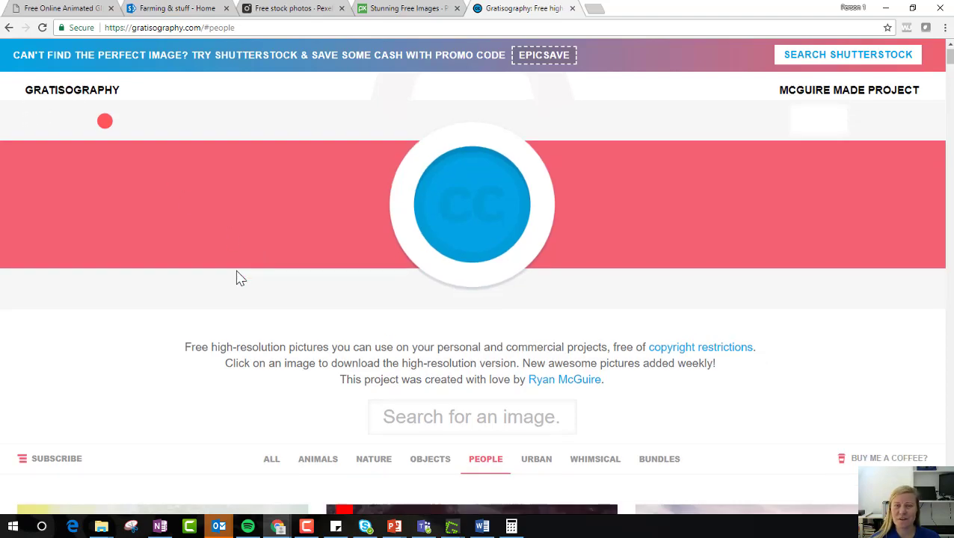
scroll(236, 278, "down", 3)
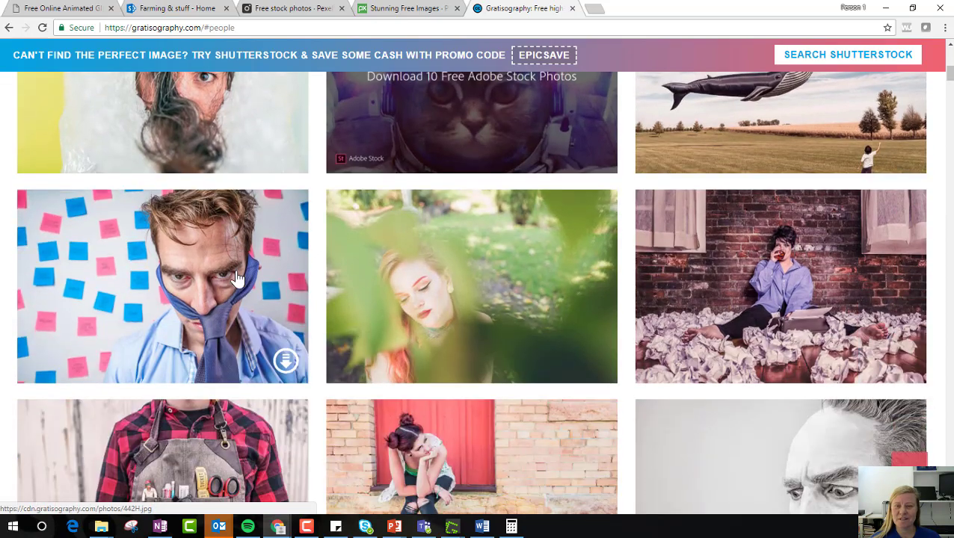
scroll(236, 278, "up", 8)
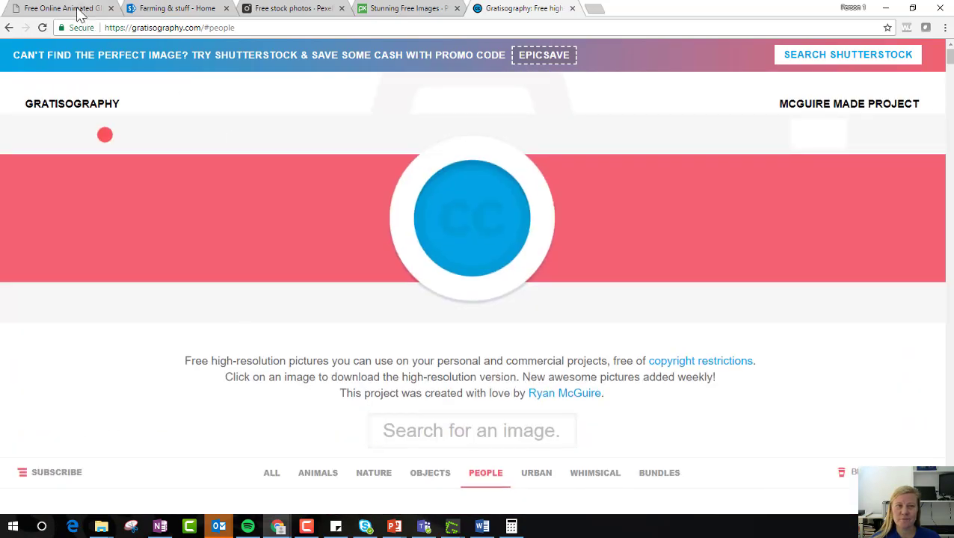
- Scroll through the six uploaded poster thumbnails in GIFMaker.me to check their order
left_click(60, 8)
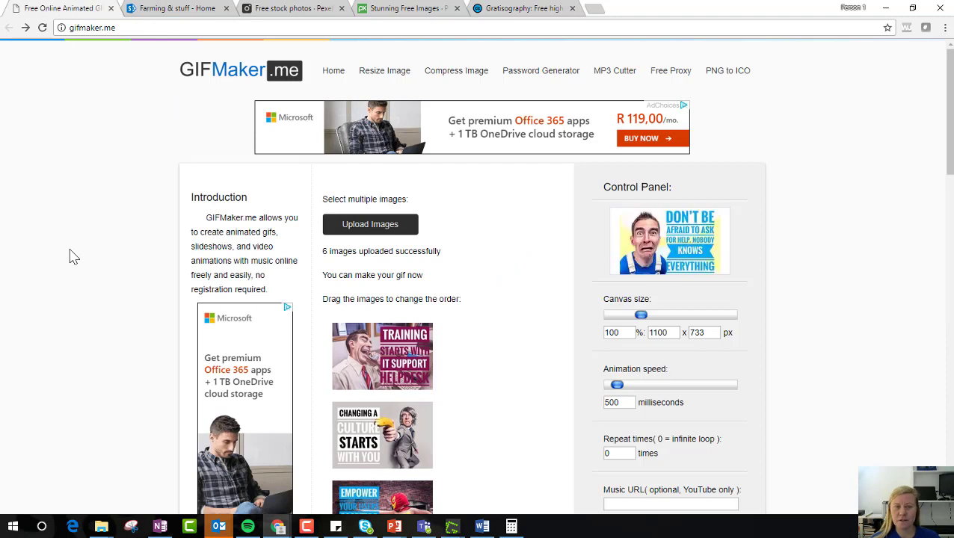
scroll(105, 262, "down", 1)
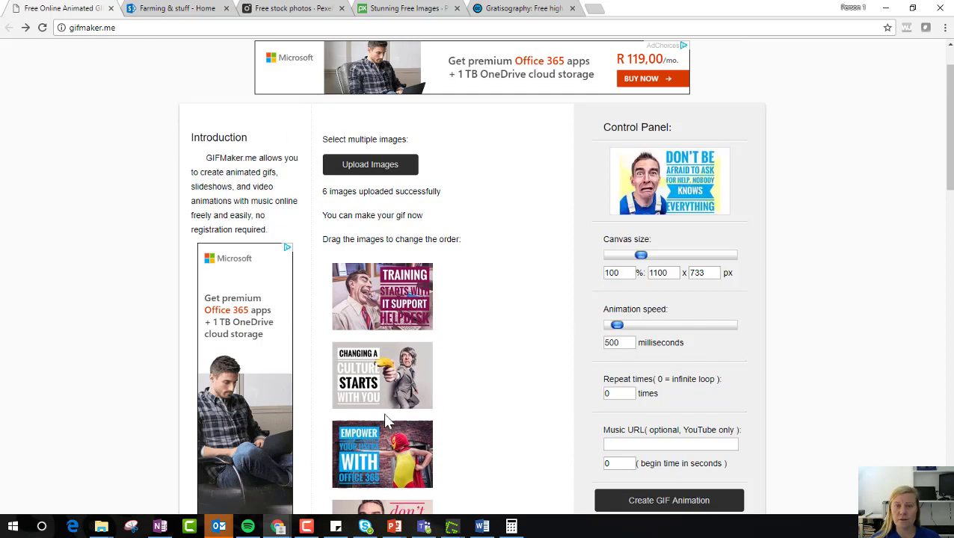
scroll(386, 419, "down", 2)
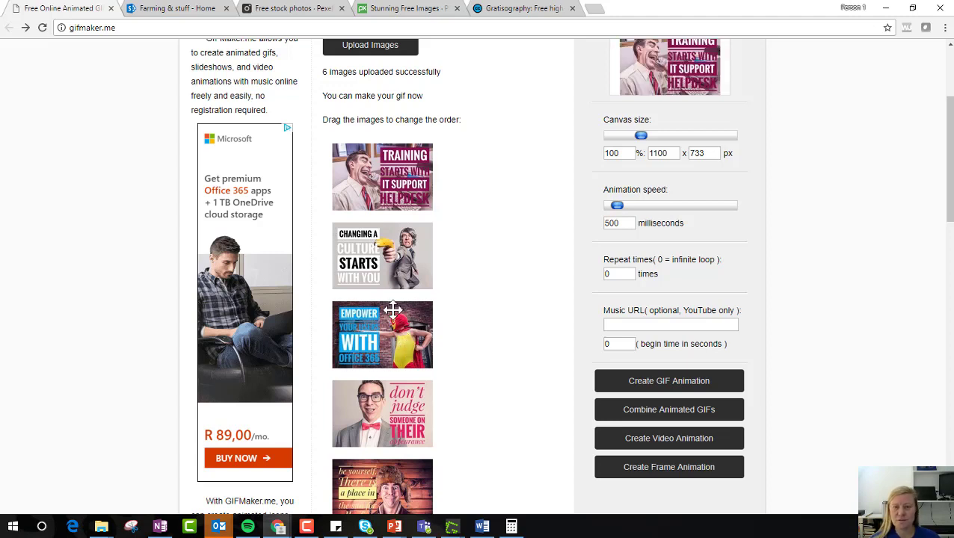
scroll(410, 384, "down", 1)
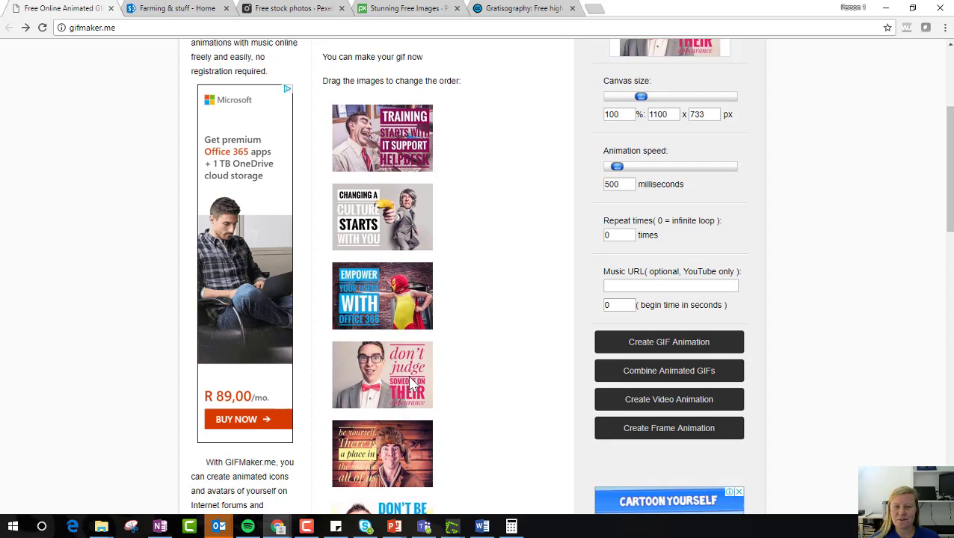
scroll(389, 408, "down", 2)
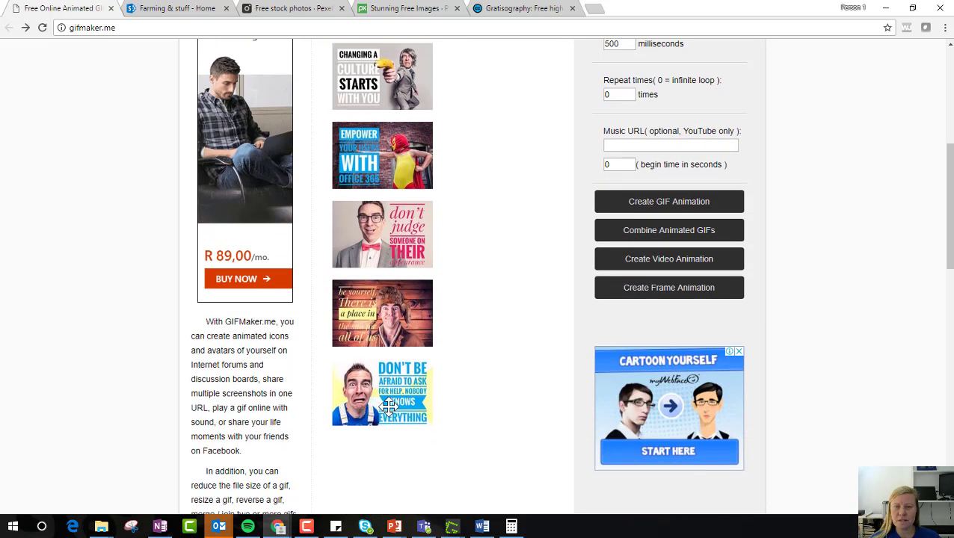
scroll(388, 407, "up", 2)
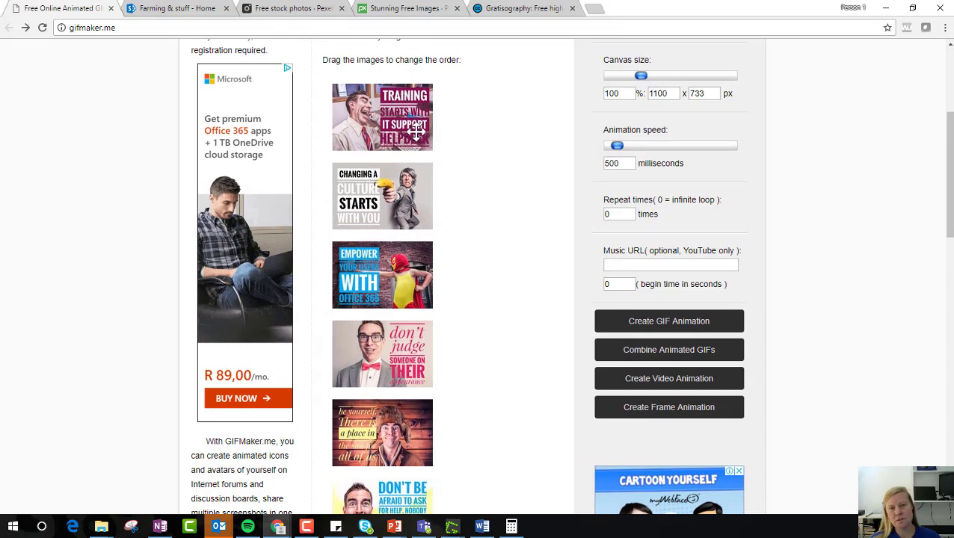
- Drag the don't judge poster below EMPOWER and the be yourself poster above EMPOWER
scroll(408, 128, "up", 1)
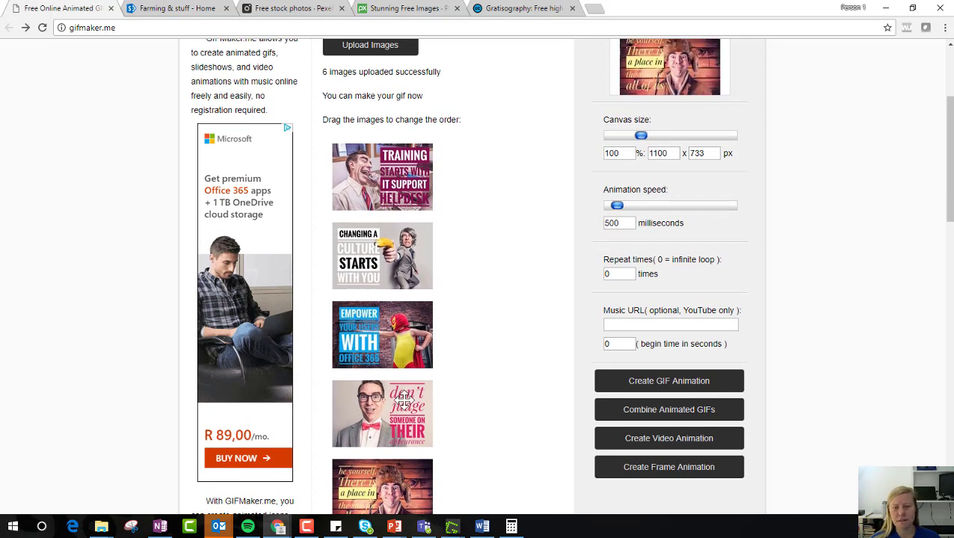
left_click_drag(404, 397, 403, 315)
scroll(403, 314, "down", 2)
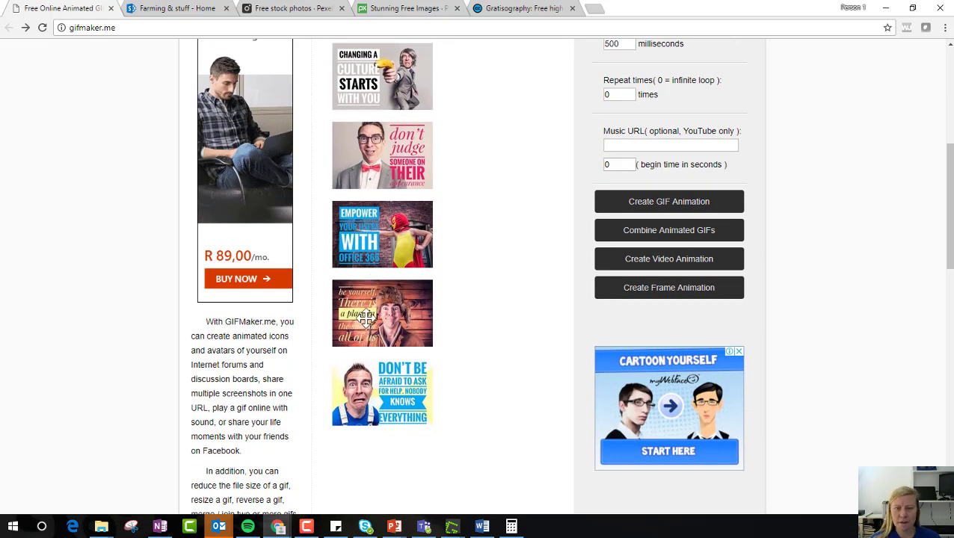
scroll(365, 318, "up", 2)
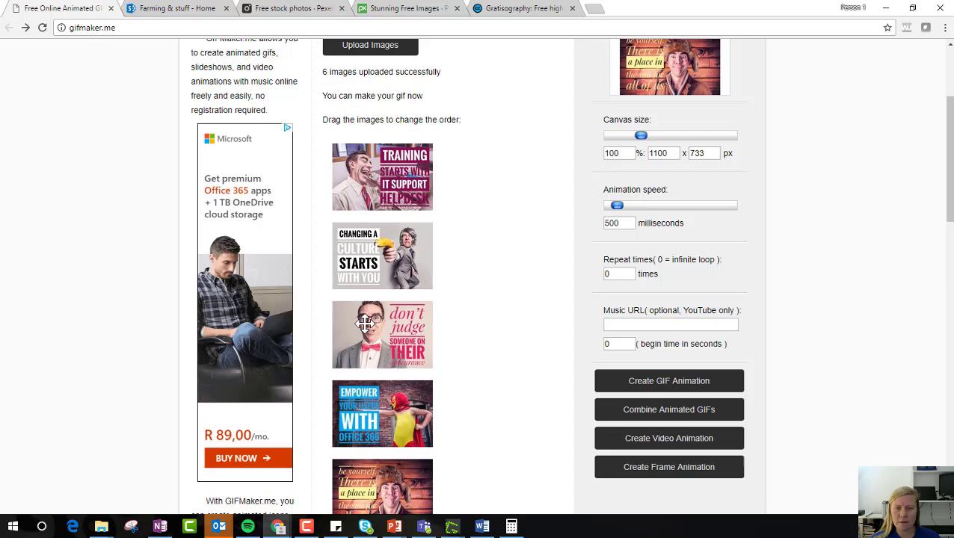
scroll(365, 323, "down", 2)
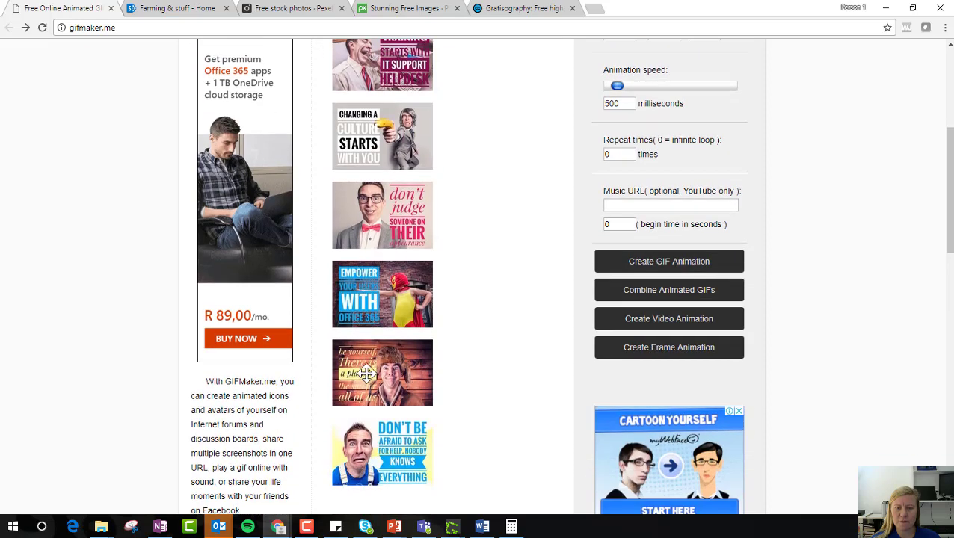
scroll(365, 318, "up", 2)
scroll(366, 262, "down", 2)
left_click_drag(387, 218, 383, 326)
left_click_drag(378, 369, 374, 218)
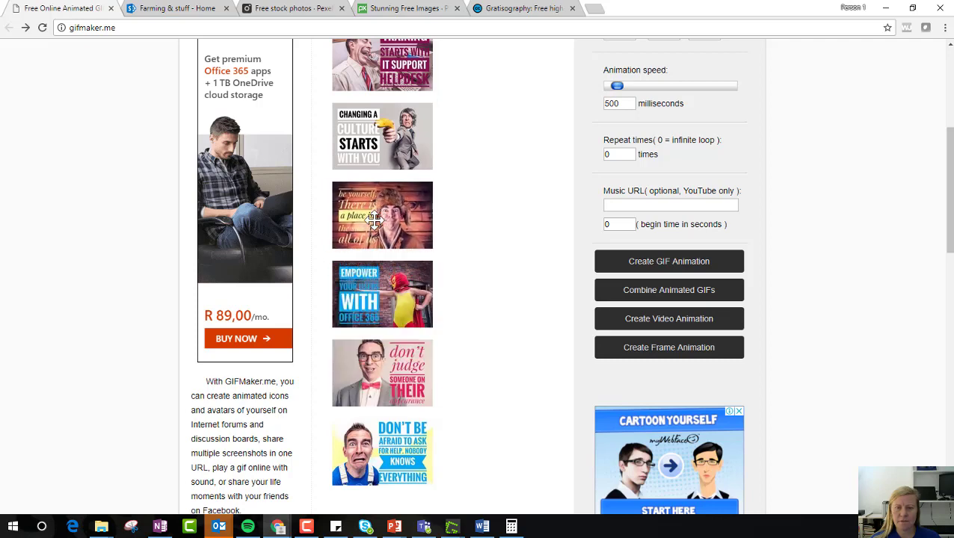
- Finish ordering: CHANGING A CULTURE, DON'T BE AFRAID, be yourself, TRAINING, EMPOWER, don't judge
scroll(374, 217, "up", 1)
left_click_drag(373, 179, 351, 102)
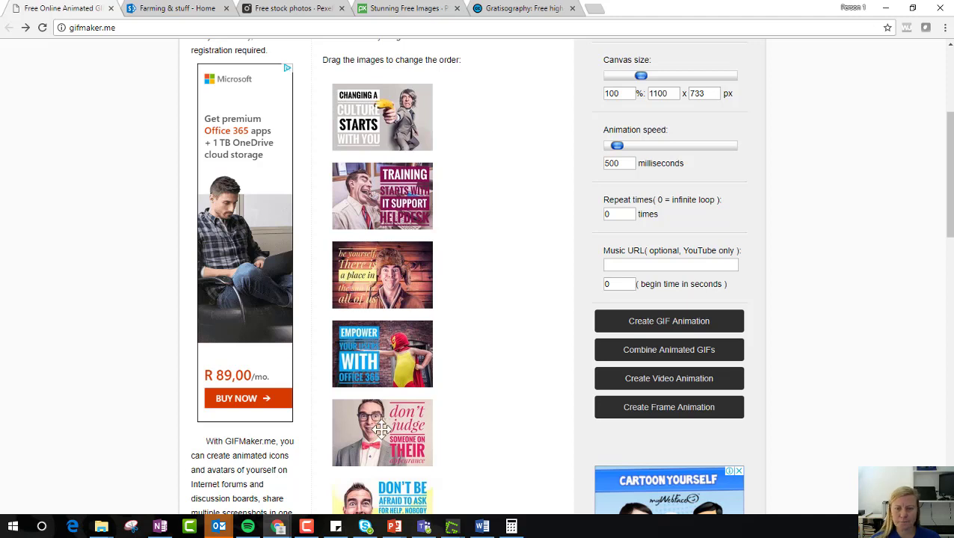
left_click_drag(382, 429, 383, 363)
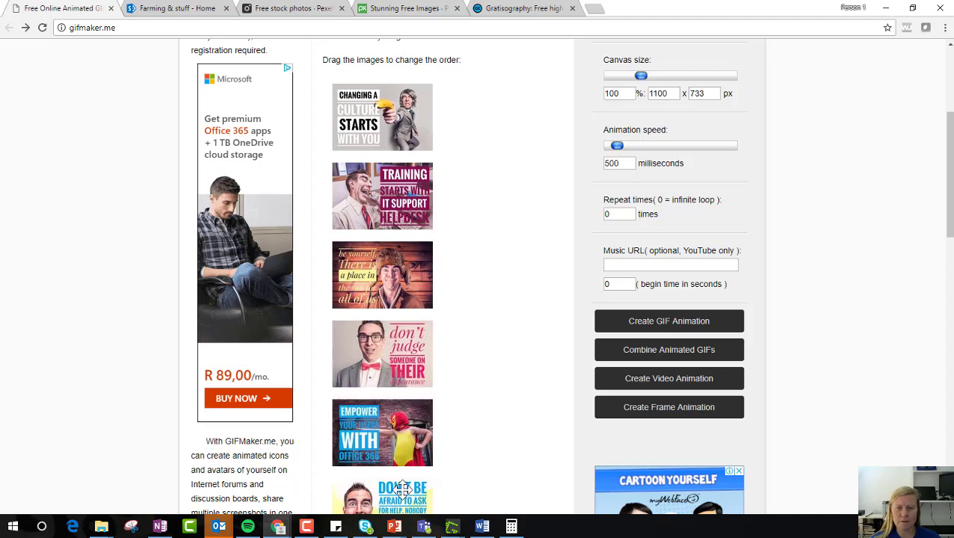
scroll(400, 490, "down", 1)
left_click_drag(401, 489, 383, 133)
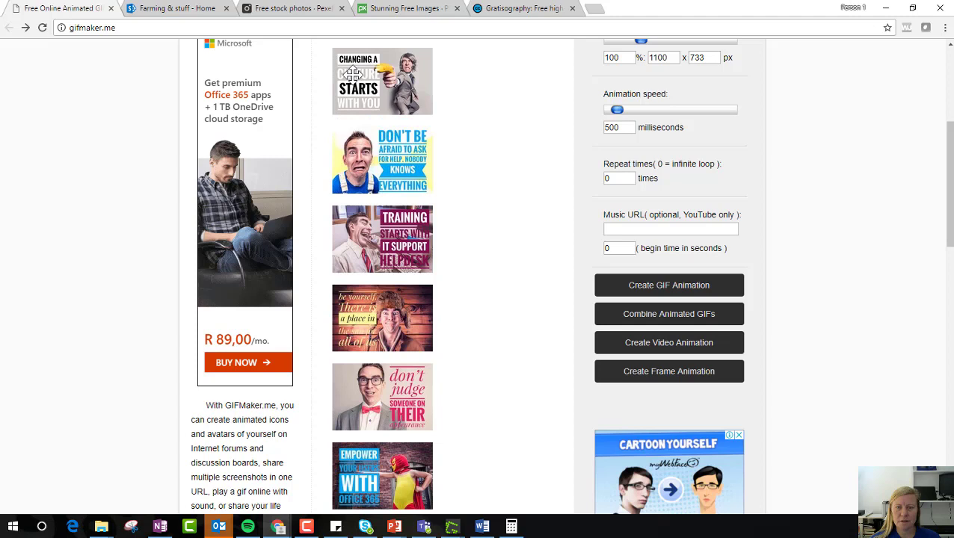
left_click_drag(383, 274, 381, 329)
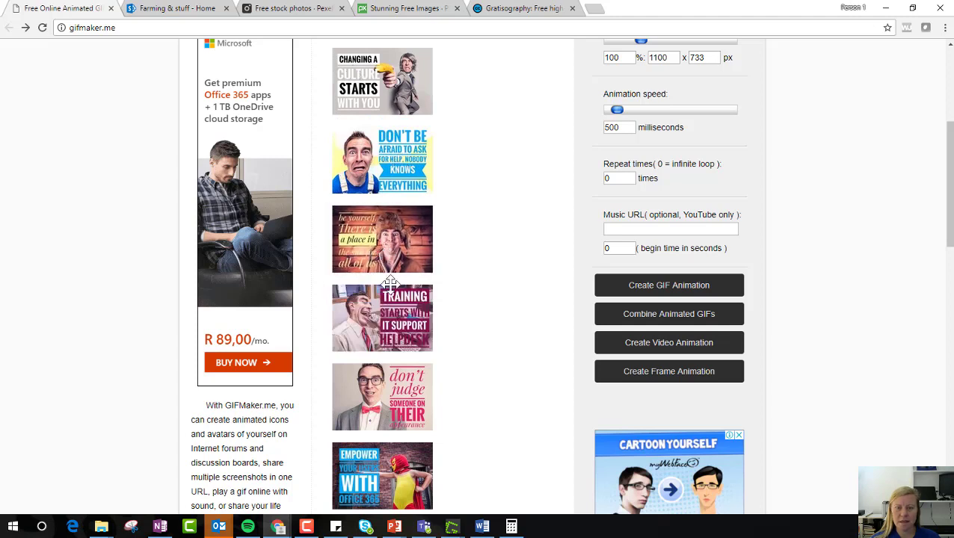
left_click_drag(394, 465, 383, 378)
scroll(399, 460, "down", 1)
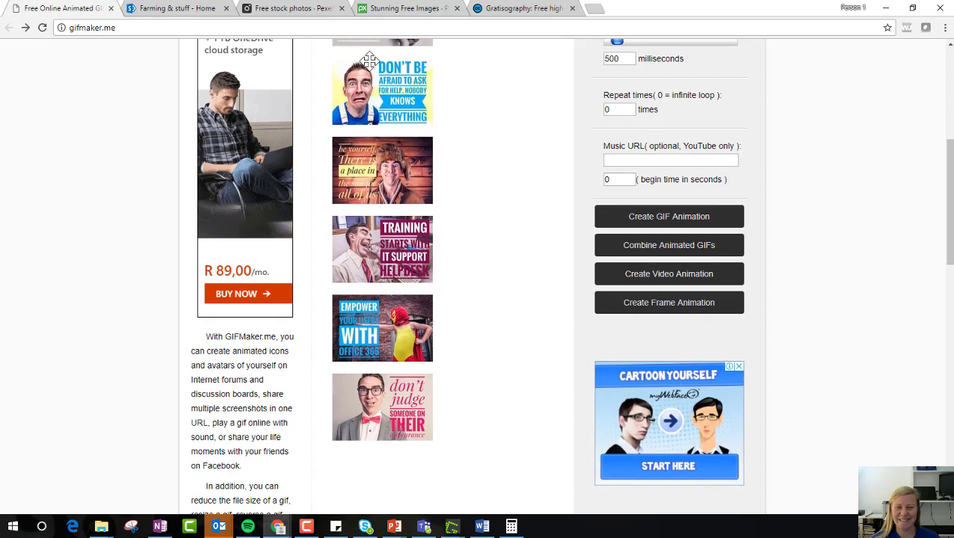
scroll(364, 297, "up", 2)
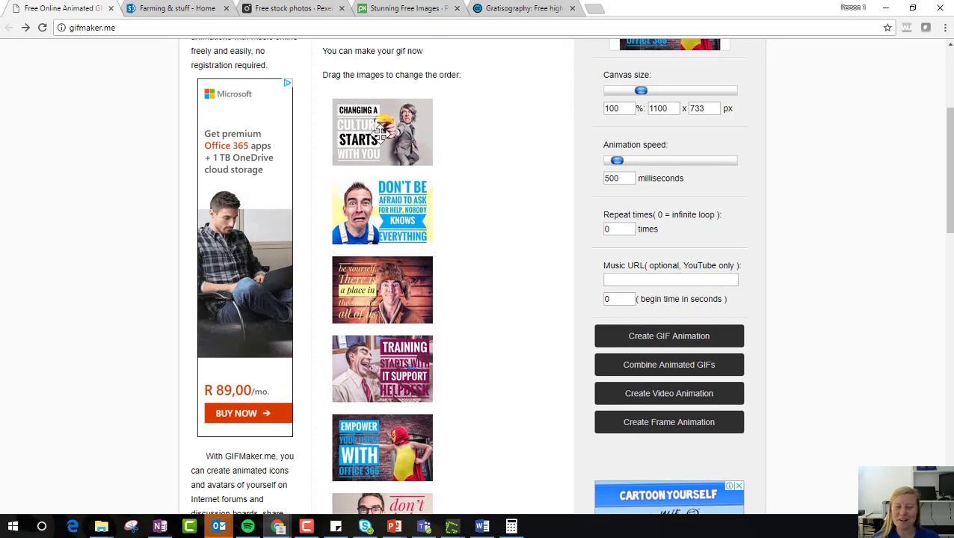
scroll(381, 135, "up", 1)
scroll(398, 327, "up", 1)
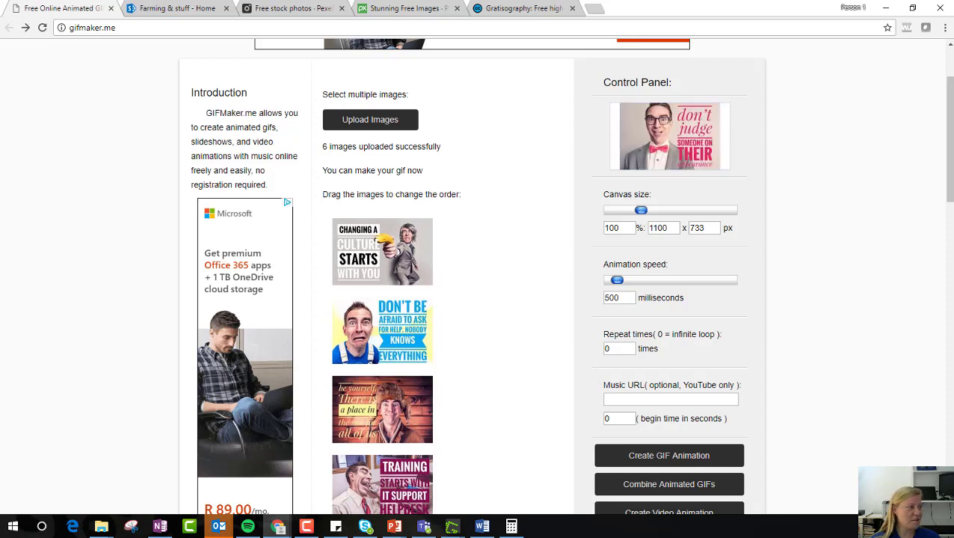
- Change the Animation speed from 500 to 2500, then to 3000 milliseconds per frame
double_click(613, 298)
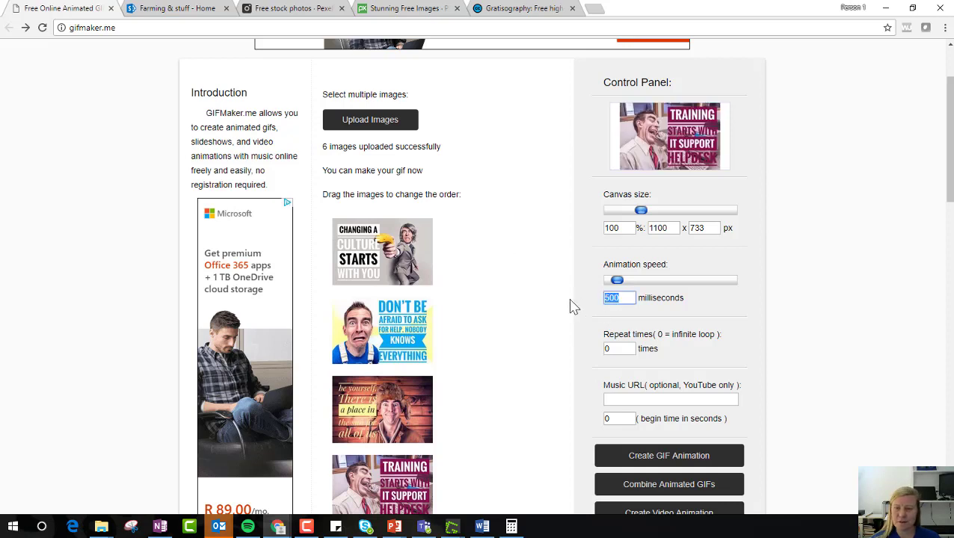
type("255")
key("BackSpace")
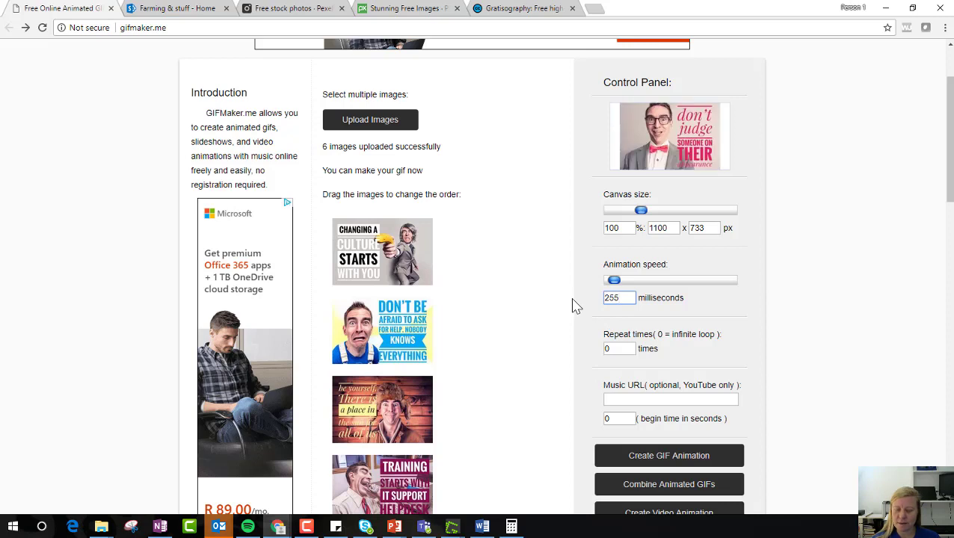
type("00")
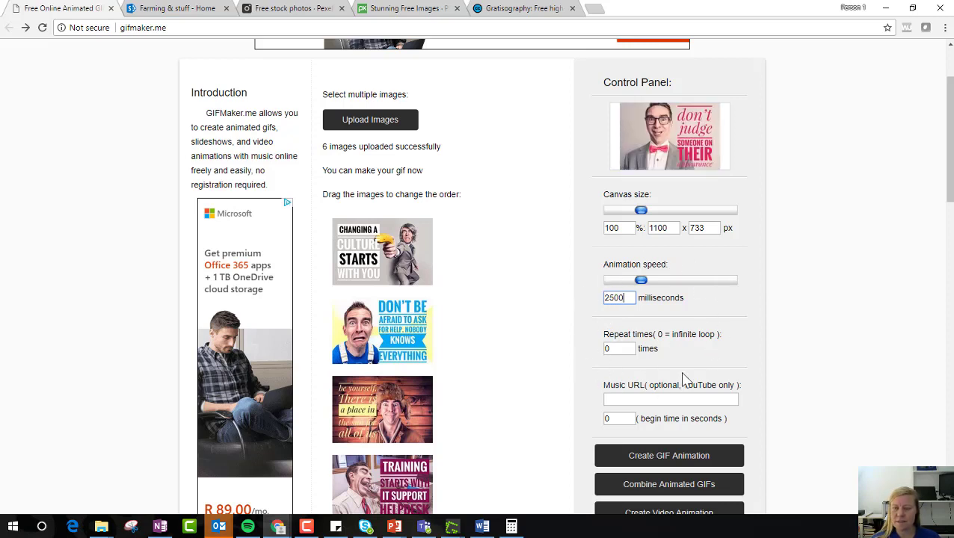
scroll(673, 336, "down", 1)
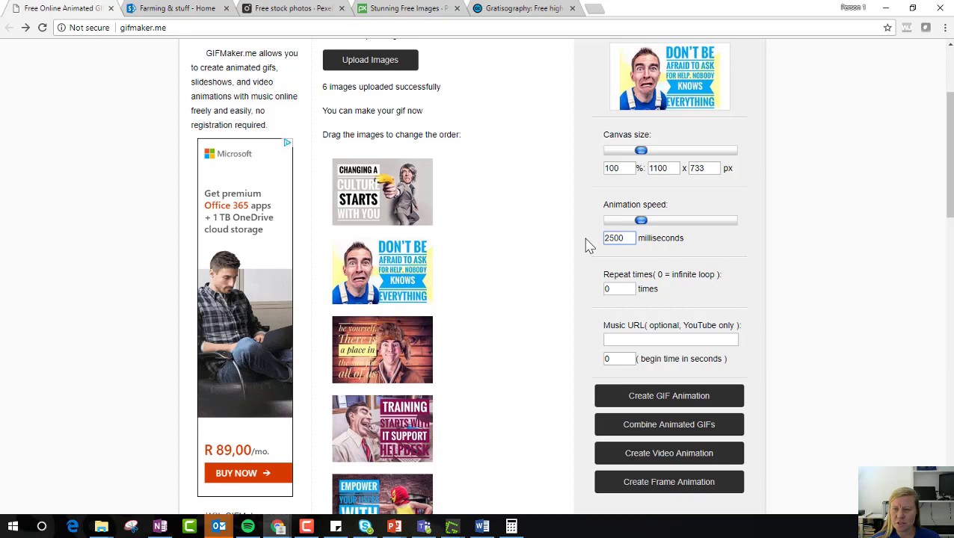
key("ctrl+a")
type("30")
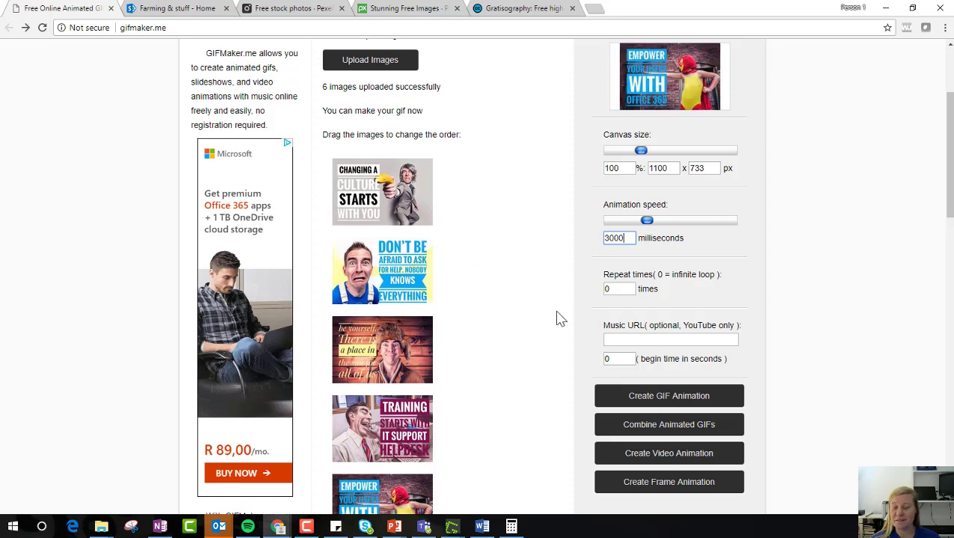
scroll(480, 223, "up", 2)
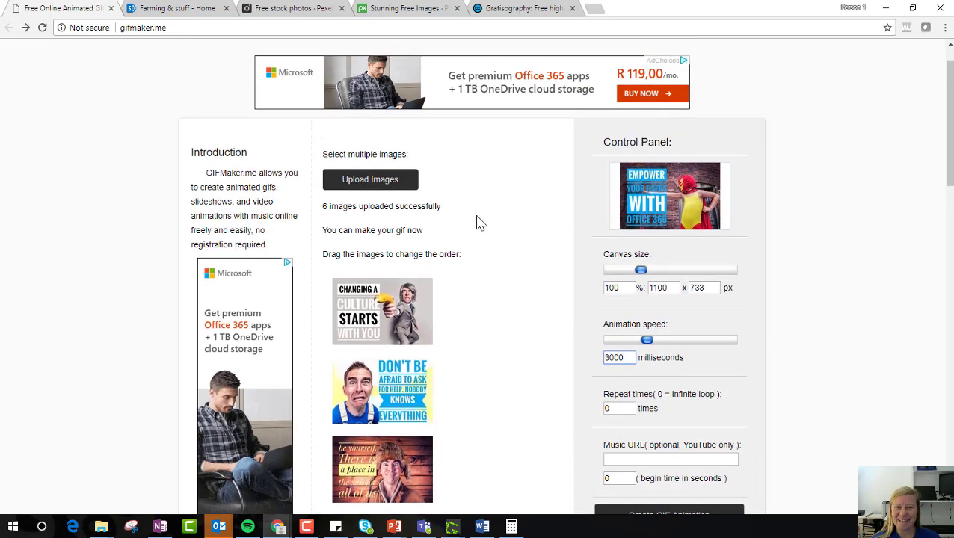
scroll(503, 399, "down", 2)
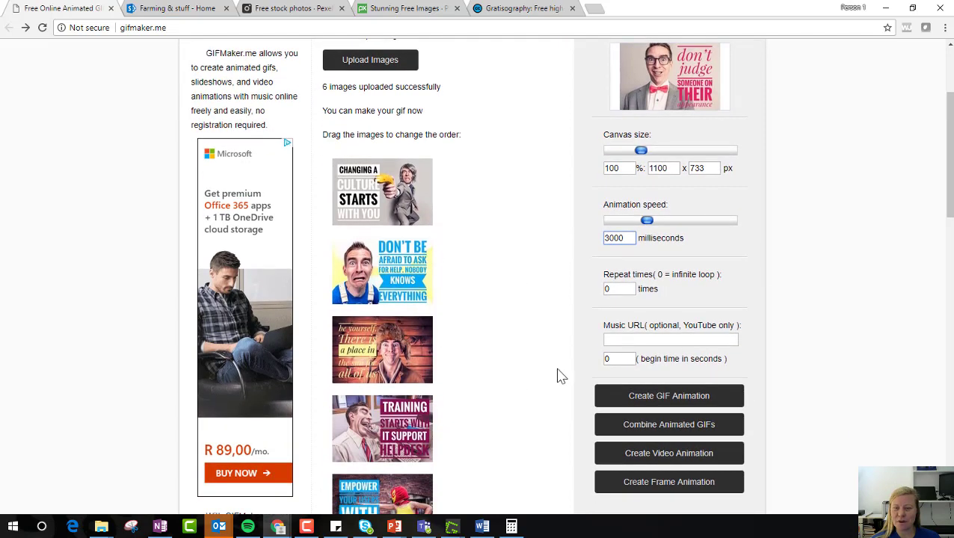
scroll(562, 377, "down", 1)
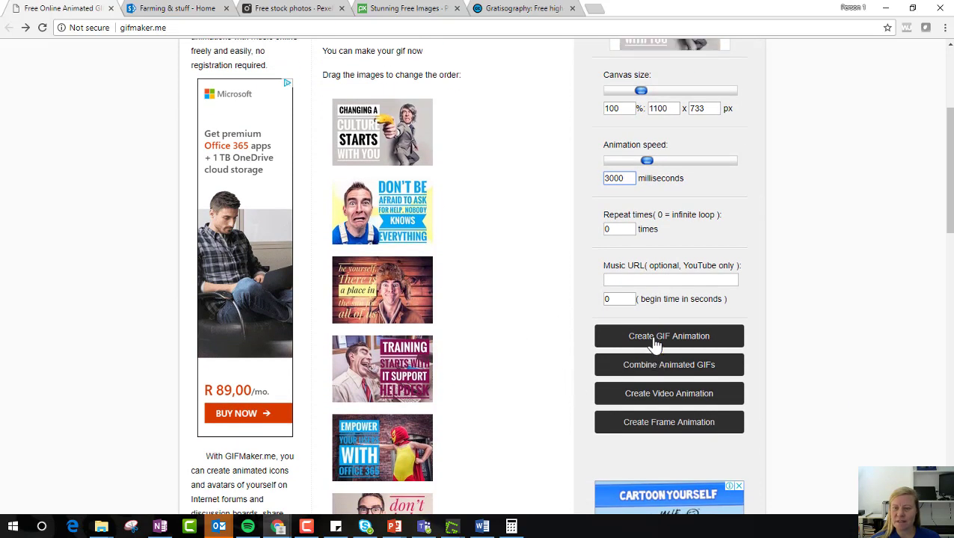
- Create the six-poster GIF animation and download it as Webp.net-gifmaker (2).gif
left_click(652, 338)
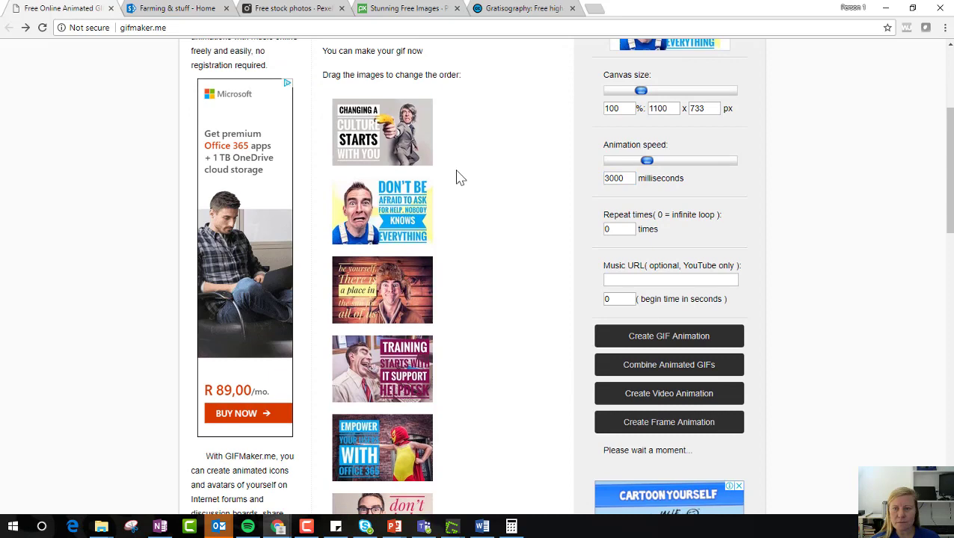
scroll(488, 276, "down", 4)
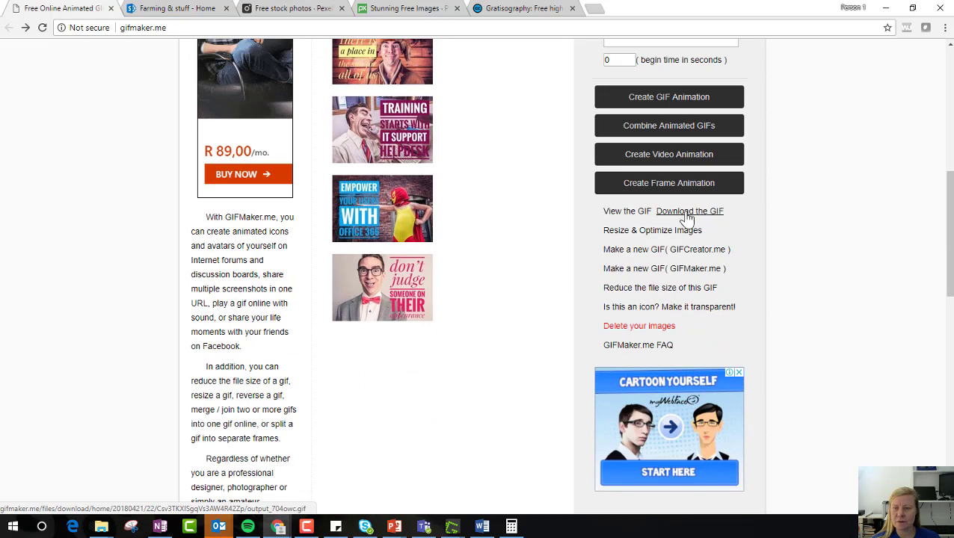
left_click(688, 212)
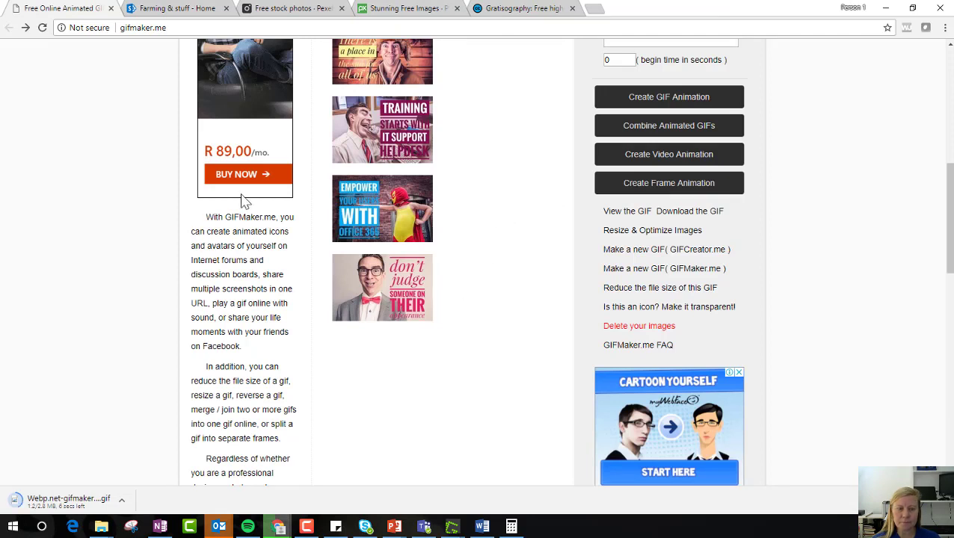
left_click(120, 503)
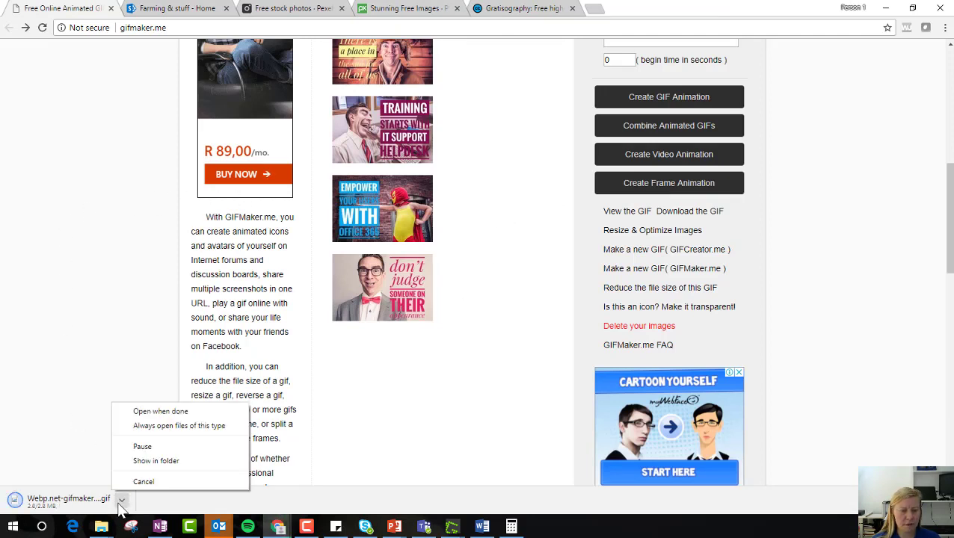
left_click(161, 465)
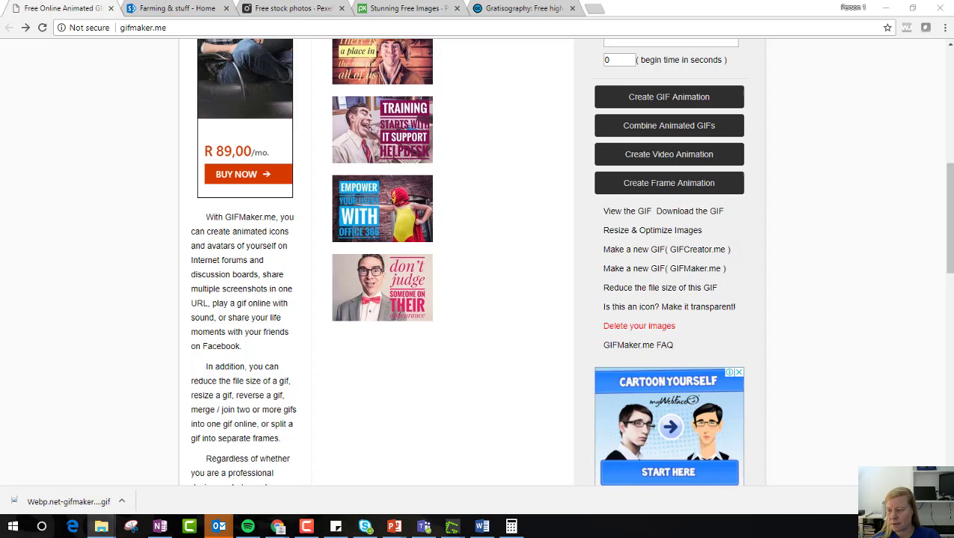
- Go to the Farming & stuff home page, dismiss the meeting reminder, and enter edit mode
left_click(187, 9)
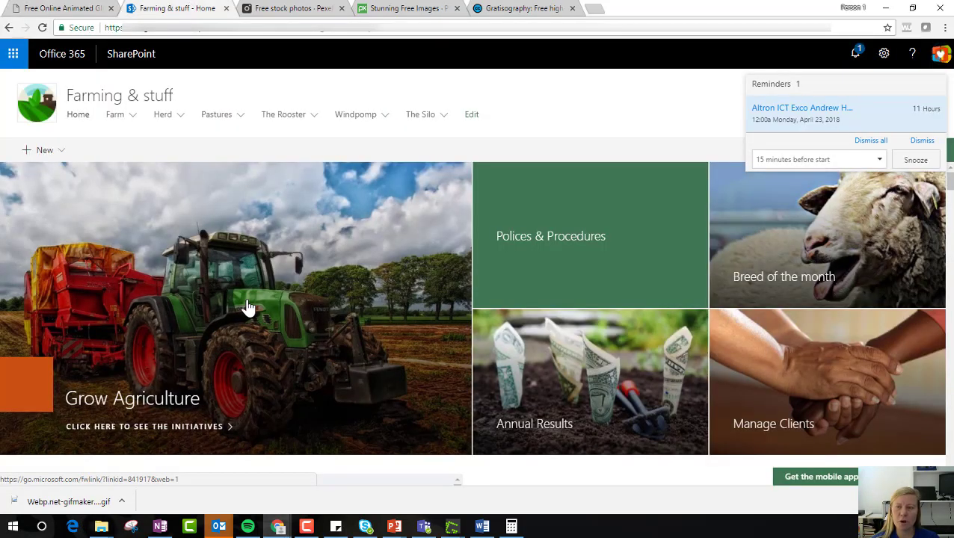
scroll(247, 307, "down", 2)
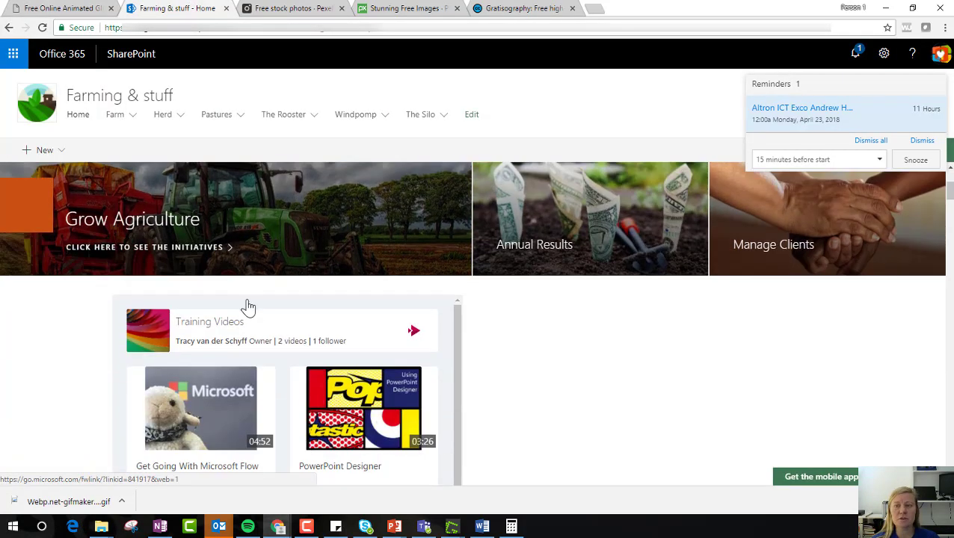
left_click(922, 141)
scroll(128, 251, "down", 2)
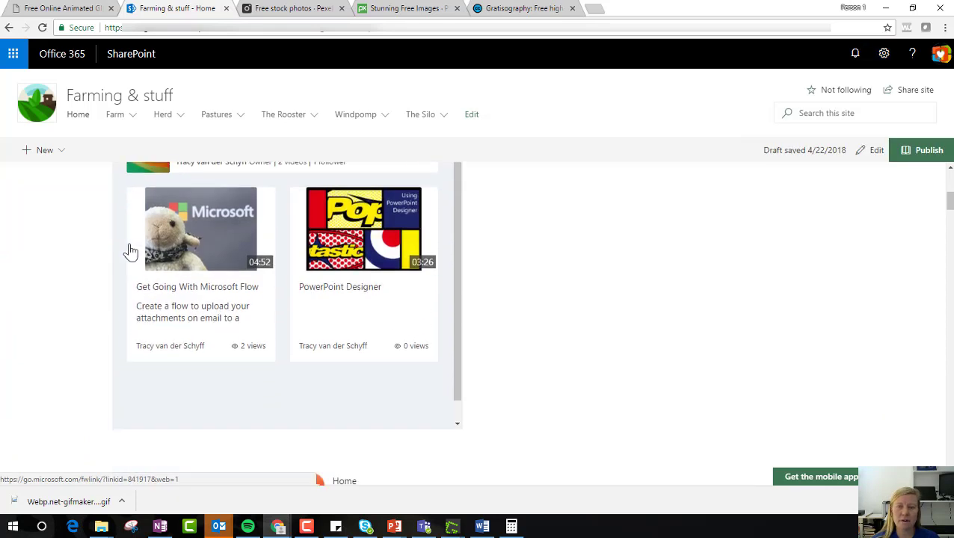
scroll(128, 251, "up", 1)
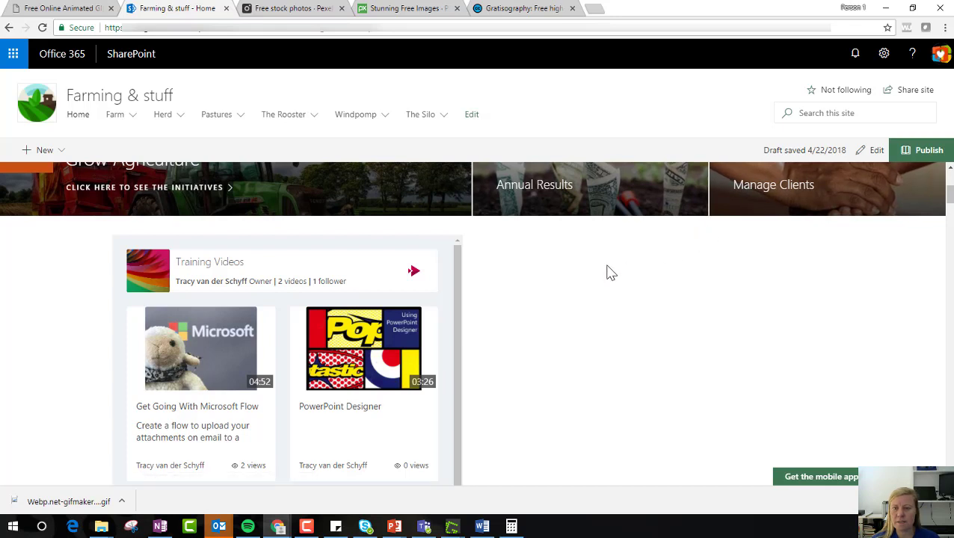
left_click(877, 153)
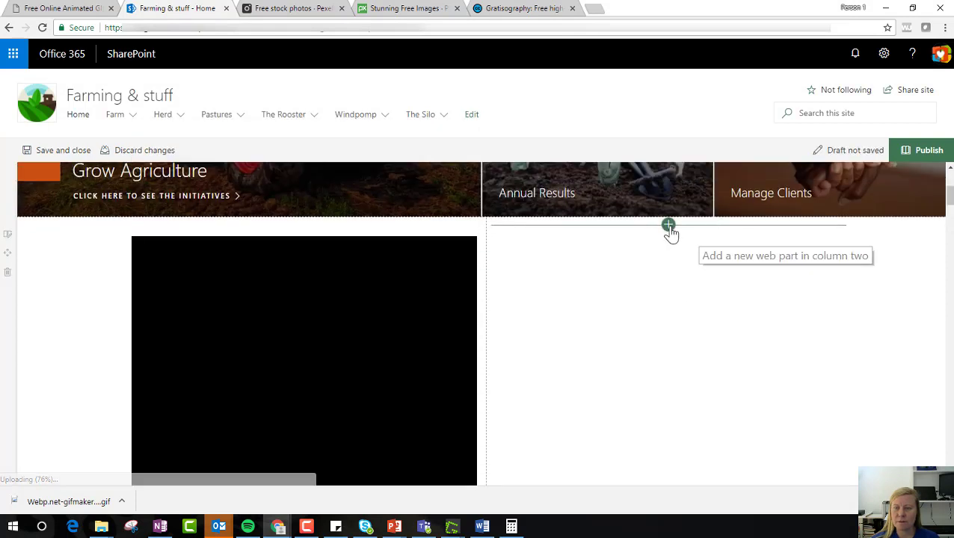
- Insert an Image web part into column two beside Training Videos
left_click(669, 226)
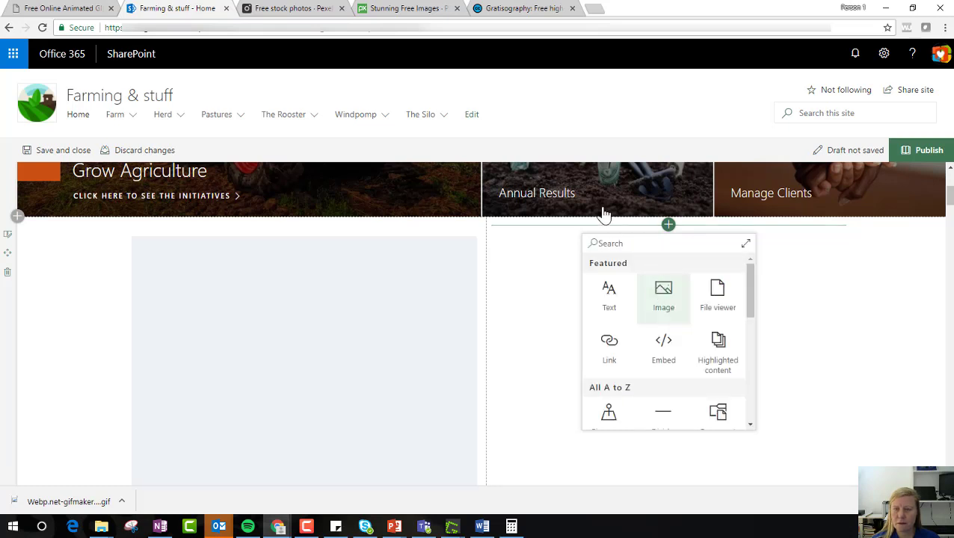
key("Return")
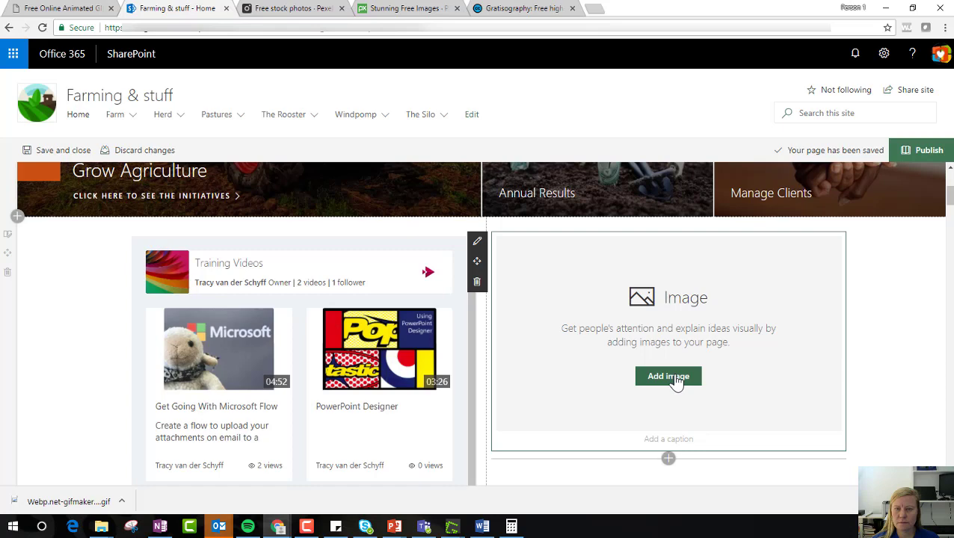
- Upload Webp.net-gifmaker (2) from the computer into the column-two Image web part
left_click(668, 377)
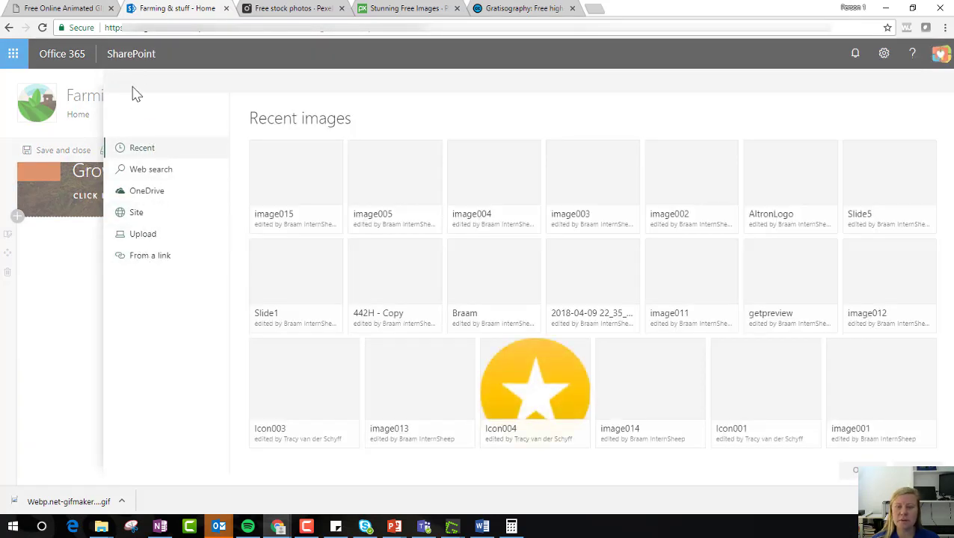
left_click(146, 234)
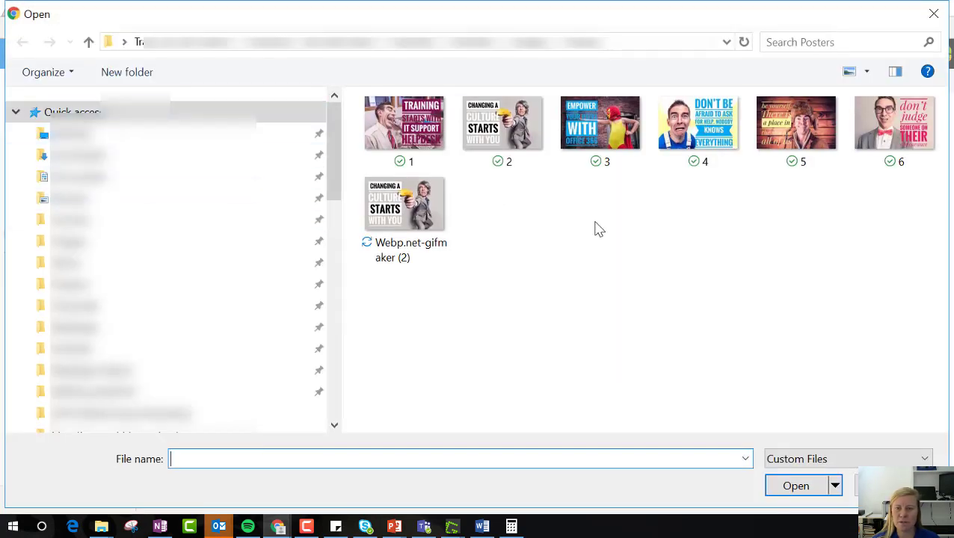
left_click(436, 219)
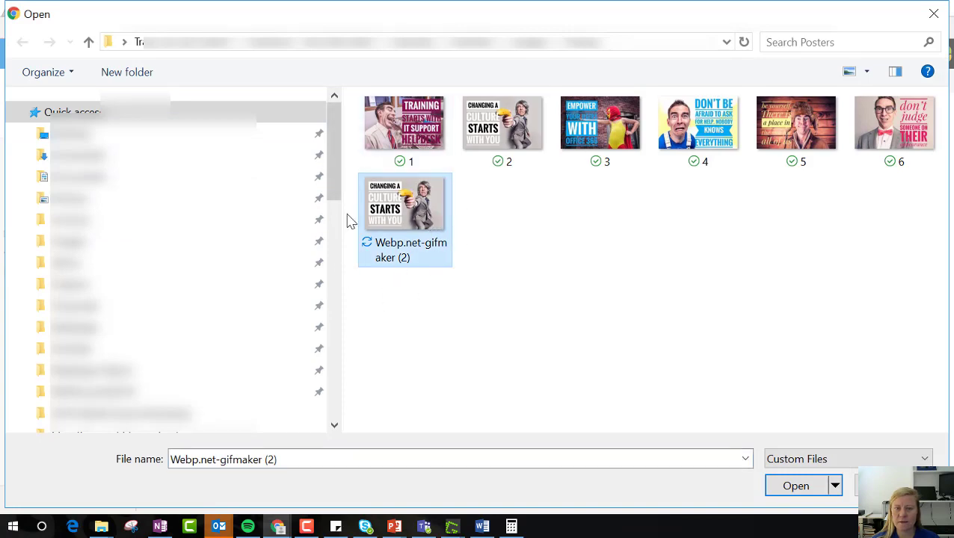
left_click(820, 487)
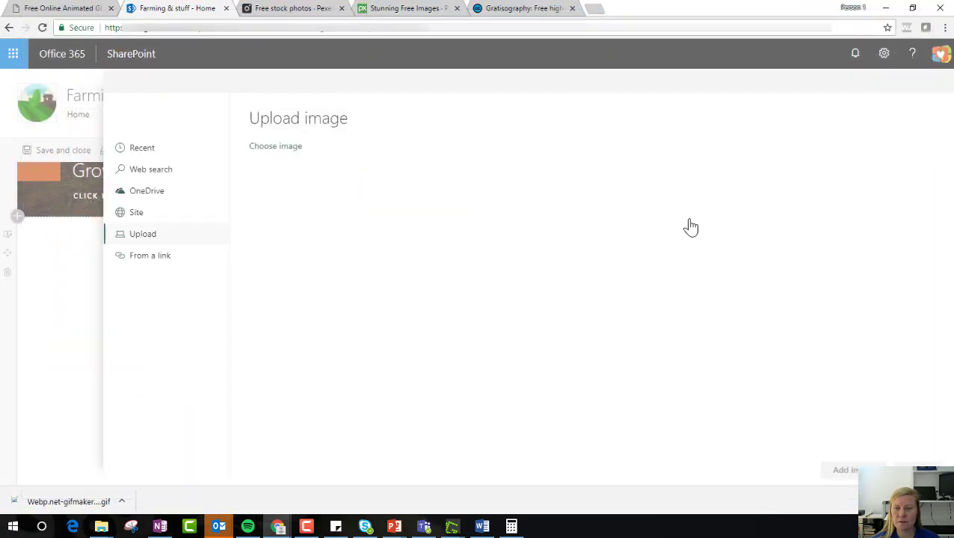
left_click(846, 475)
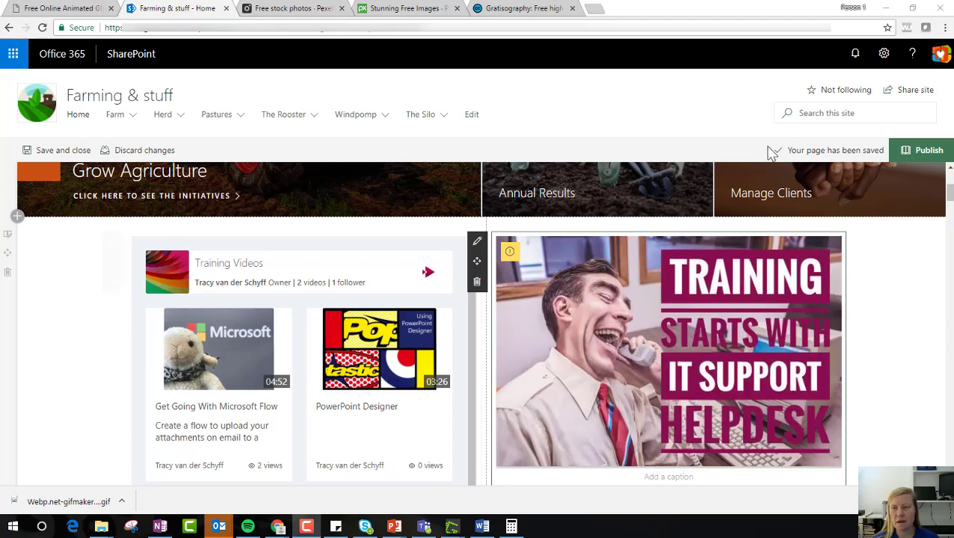
- Publish the Farming & stuff home page and confirm the poster GIF animates beside Training Videos
left_click(925, 150)
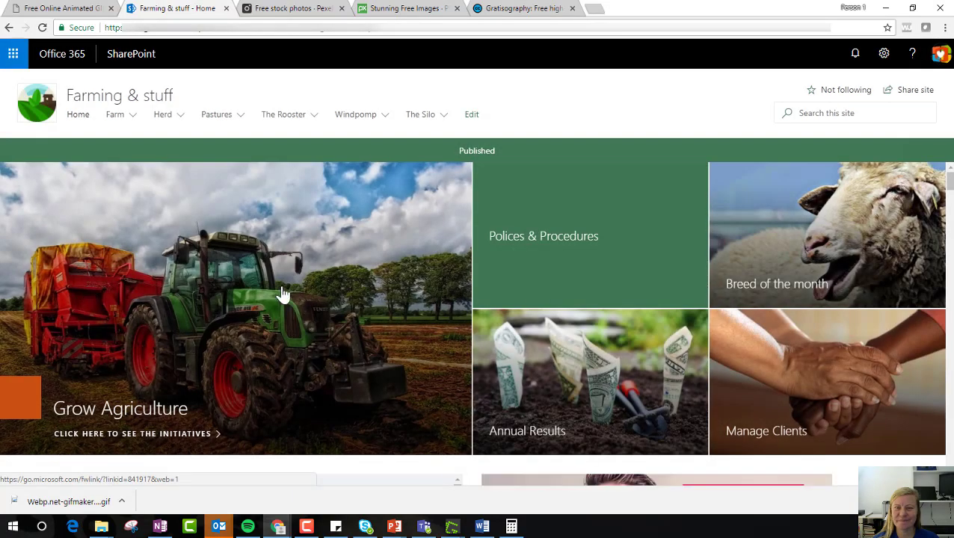
scroll(221, 303, "down", 4)
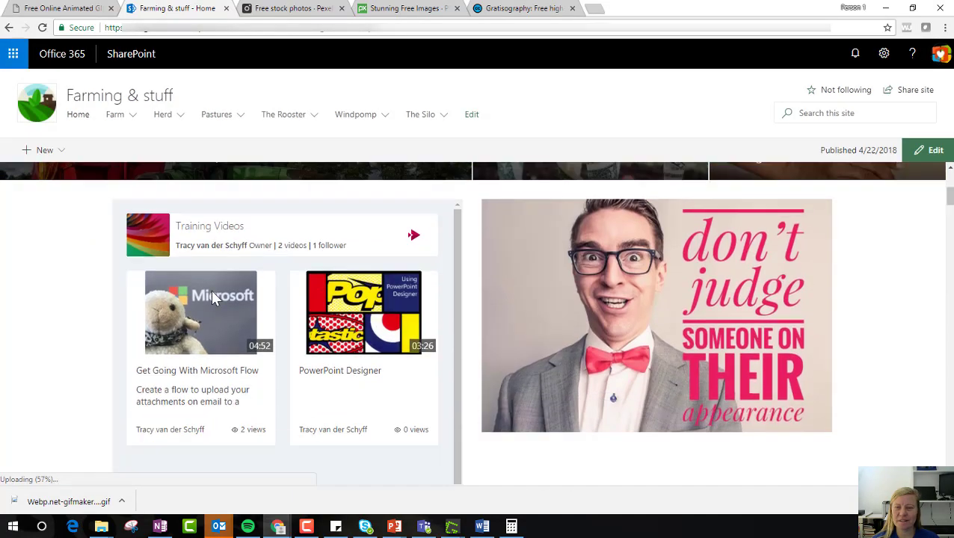
scroll(76, 296, "up", 1)
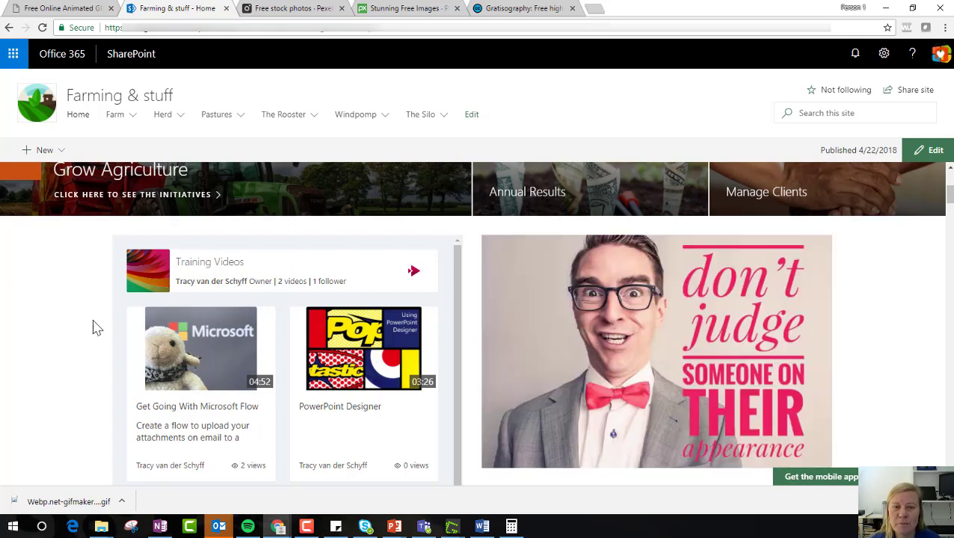
scroll(91, 326, "up", 3)
scroll(330, 309, "up", 2)
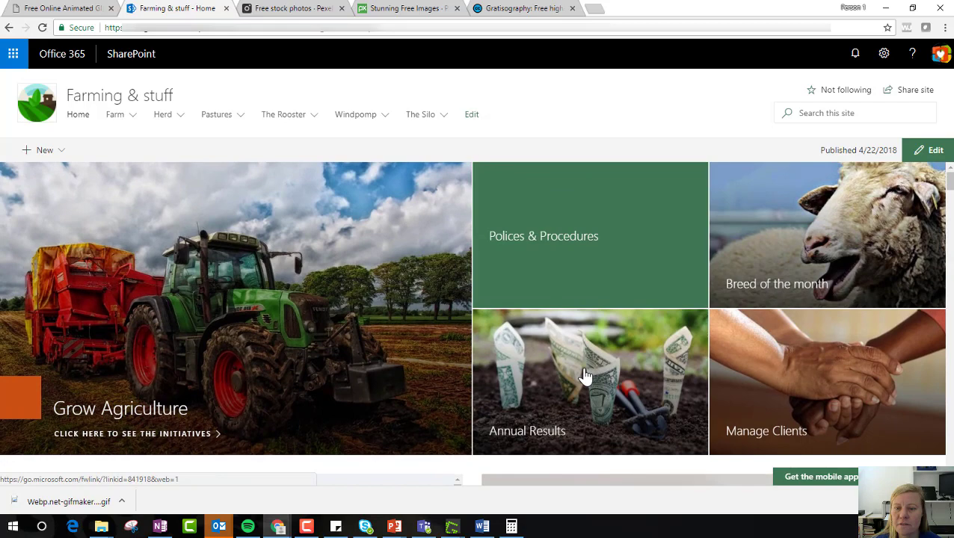
scroll(189, 357, "down", 5)
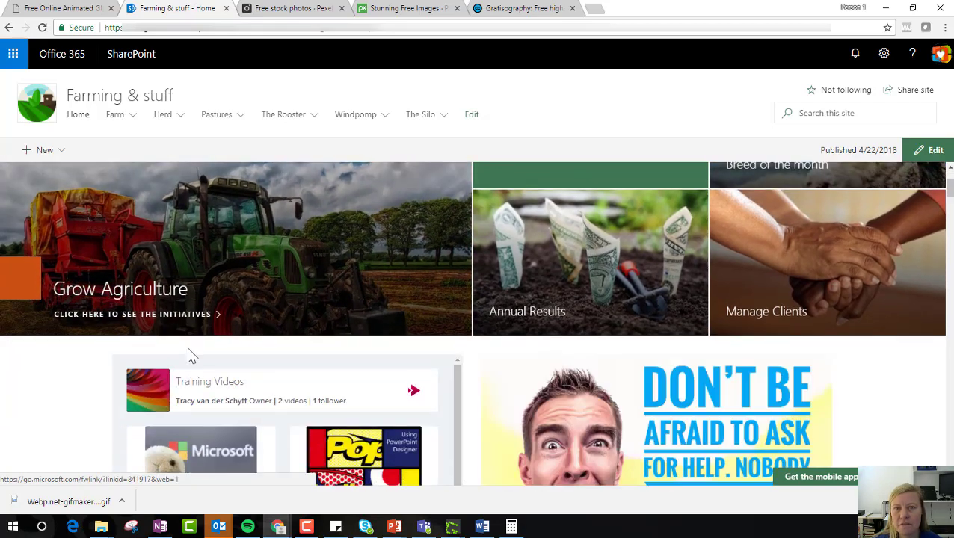
scroll(189, 351, "down", 1)
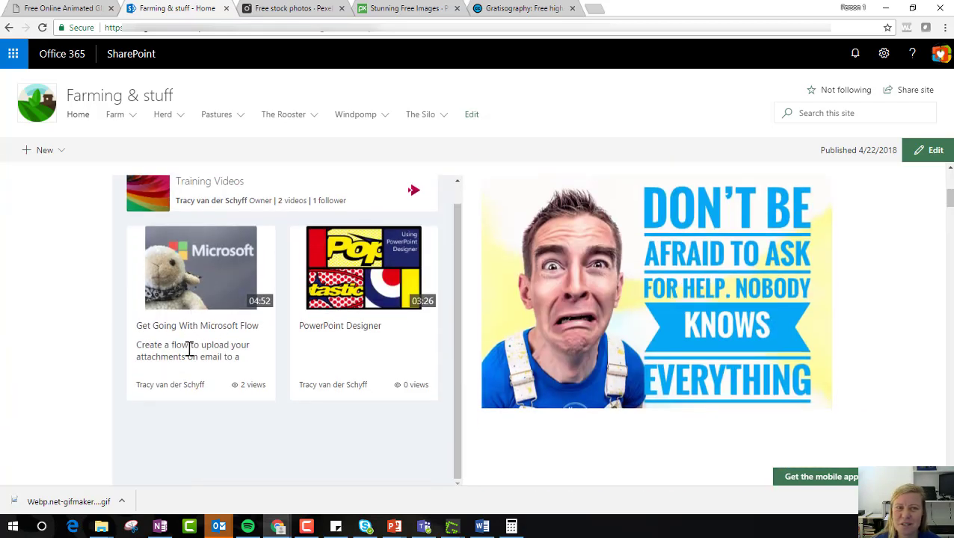